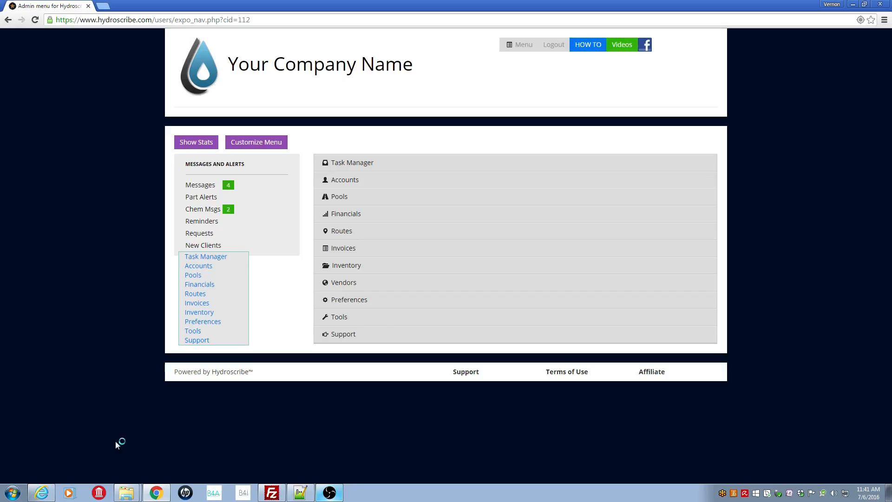
- Open the customer account profile from Manage Customer Accounts
left_click(371, 185)
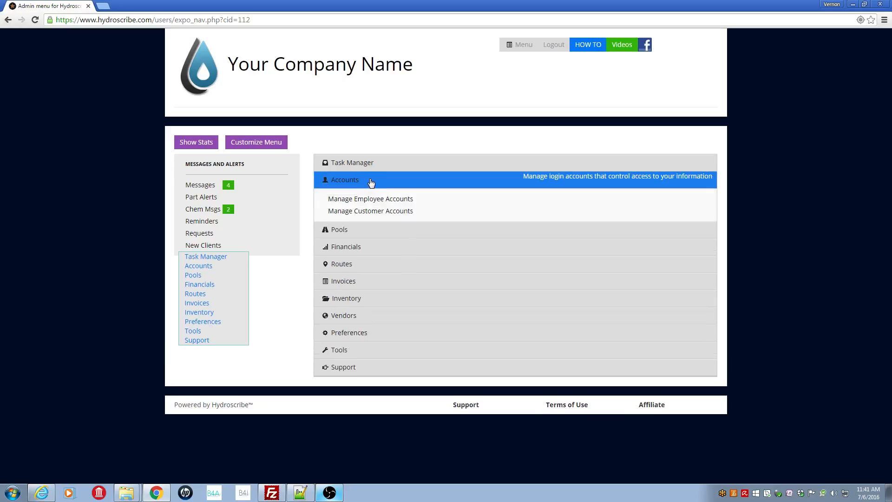
left_click(434, 210)
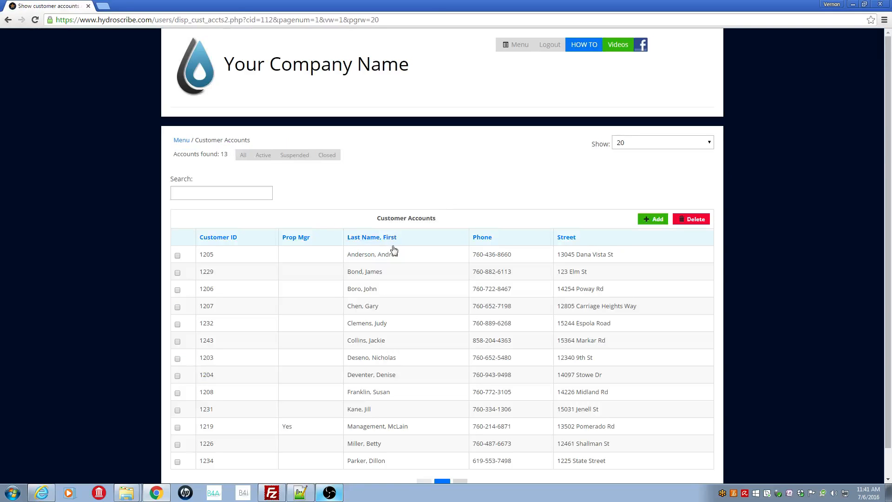
left_click(384, 342)
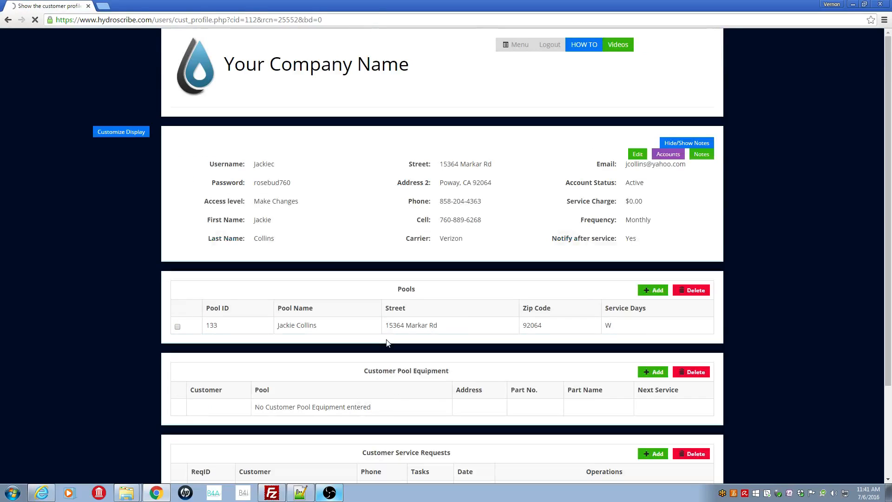
- Open the customer's edit form and examine the three Service Charge frequency fields
left_click(638, 155)
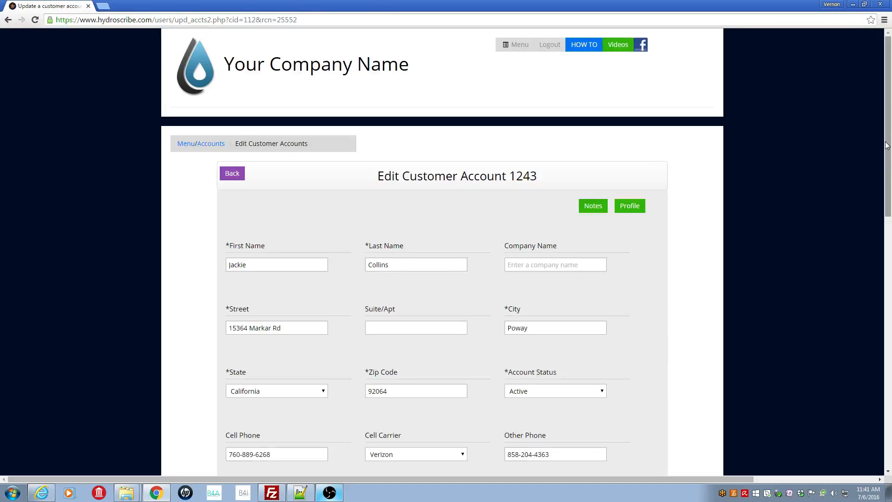
left_click_drag(888, 148, 890, 384)
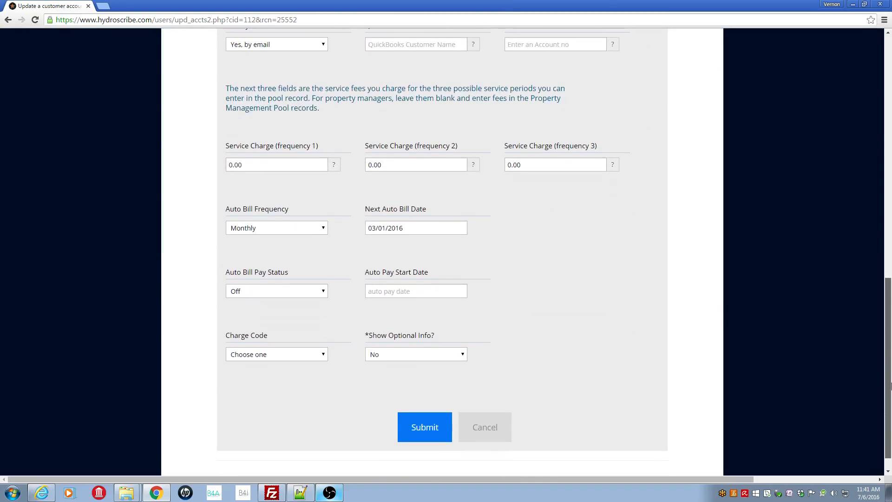
left_click_drag(225, 147, 273, 147)
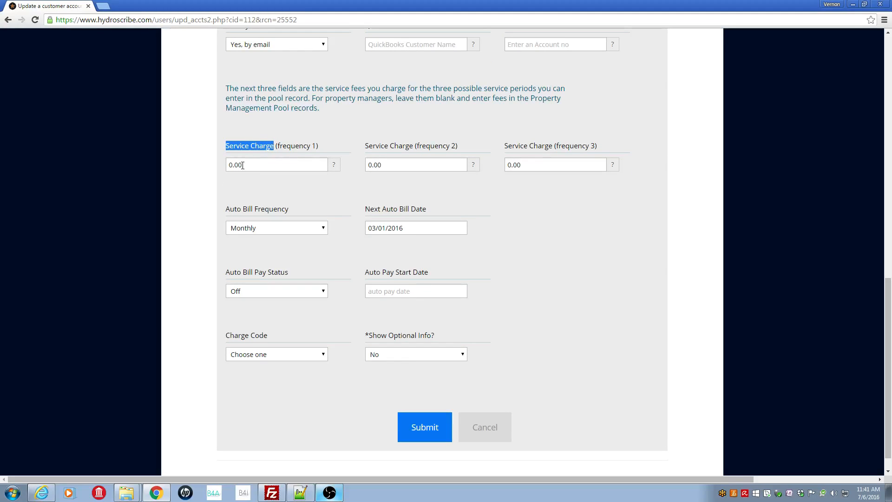
left_click_drag(242, 165, 214, 171)
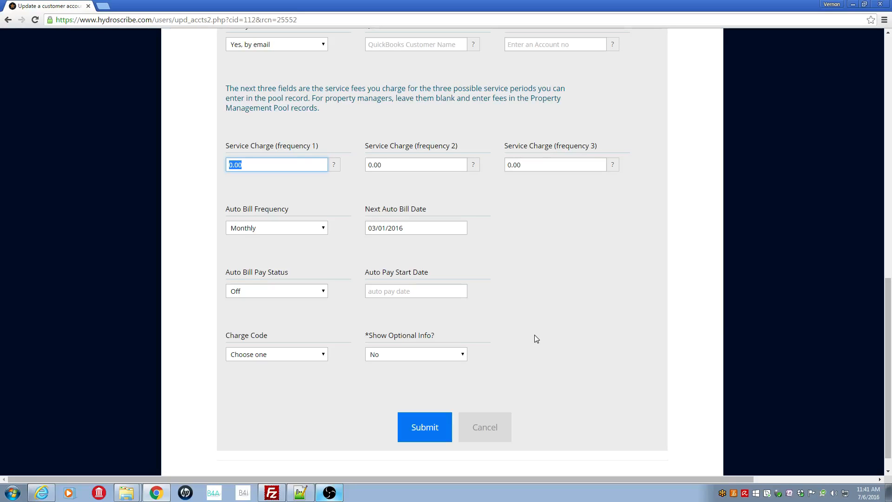
- Set Show Optional Info to Yes and look over the optional billing and markup fields
left_click(463, 356)
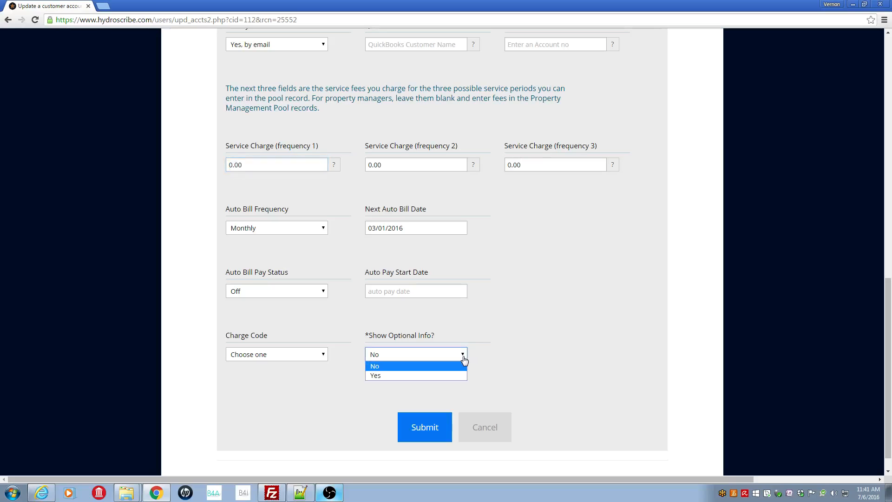
left_click(435, 375)
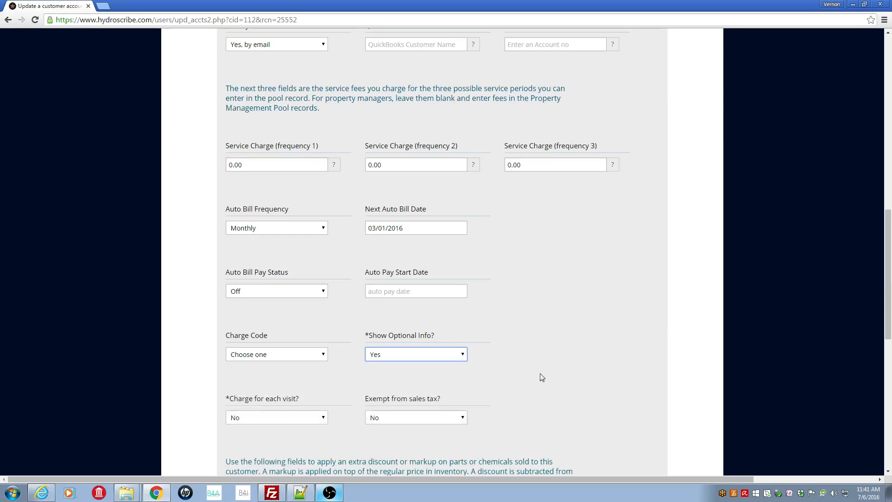
left_click_drag(890, 238, 890, 317)
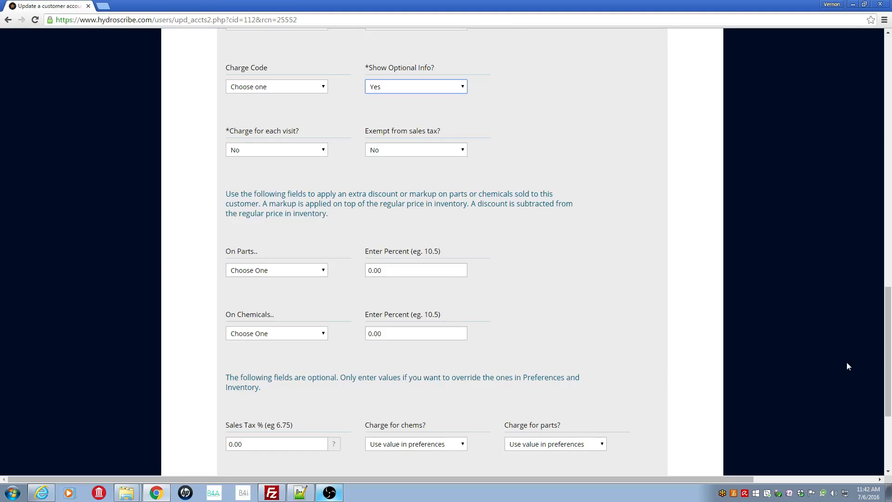
left_click_drag(889, 352, 865, 96)
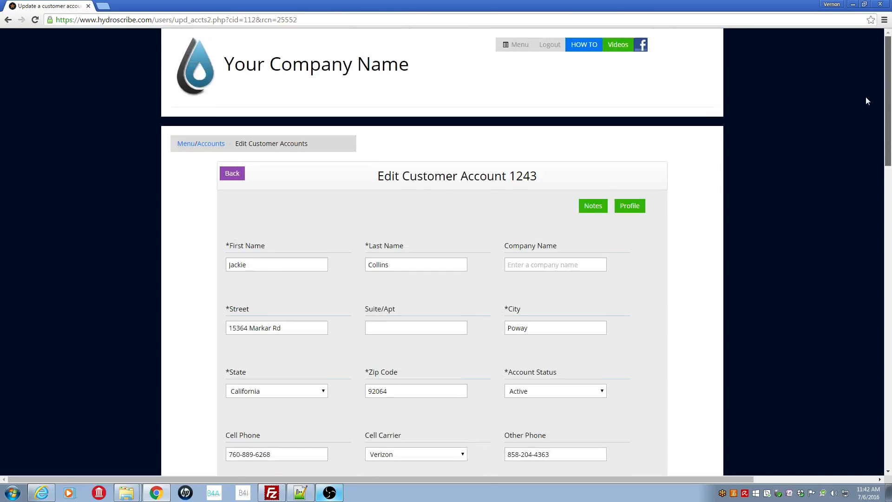
- Start adding a recurring prebilled charge from Financials and pick the same customer from the Customer ID lookup
left_click(186, 145)
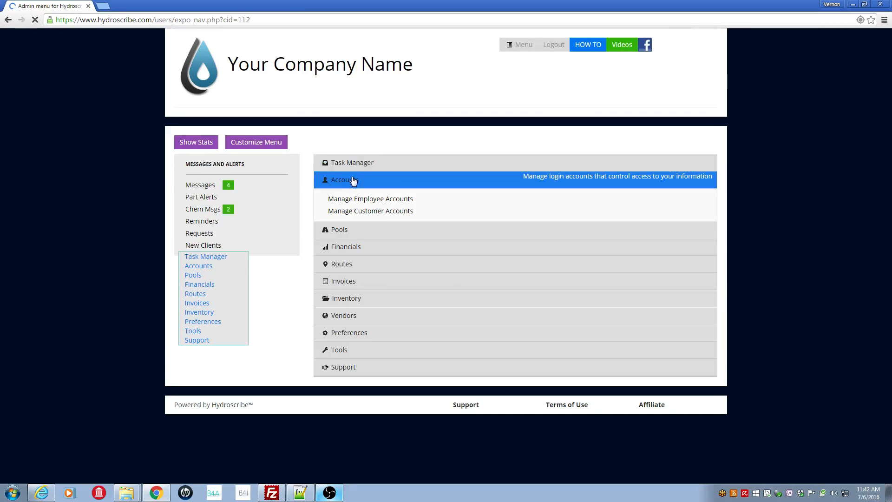
left_click(354, 182)
left_click(346, 217)
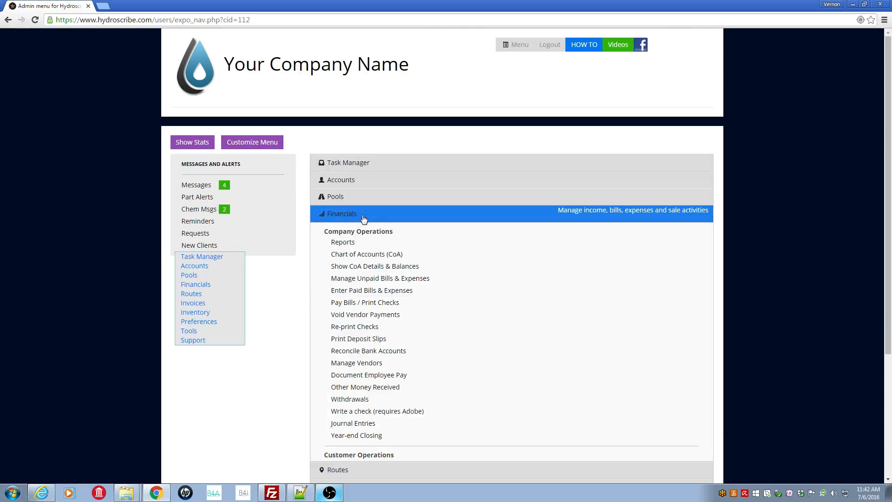
scroll(891, 268, "down", 4)
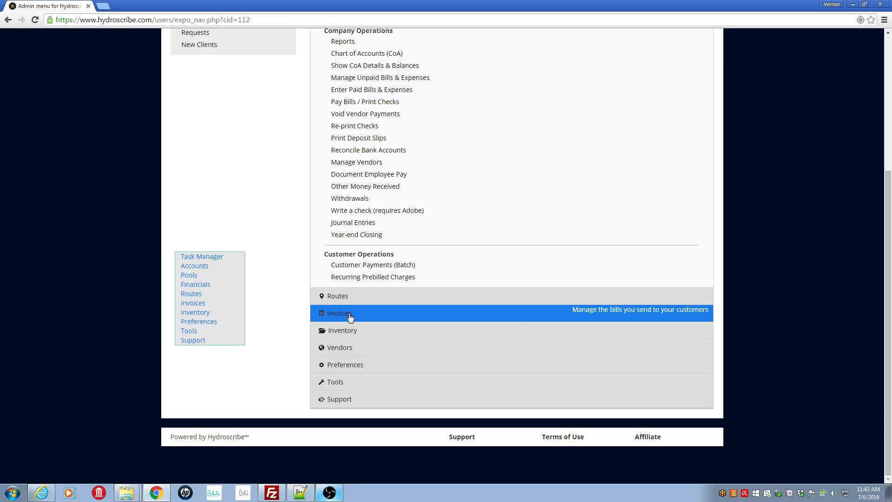
left_click(426, 281)
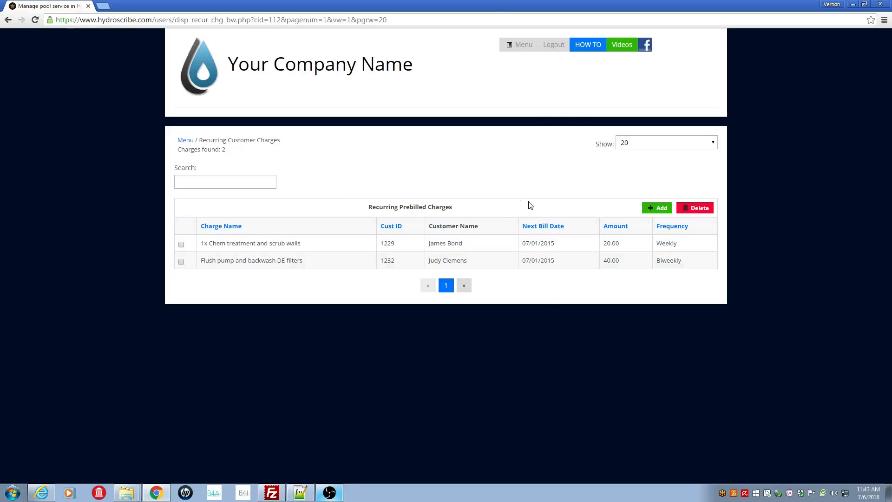
left_click(669, 210)
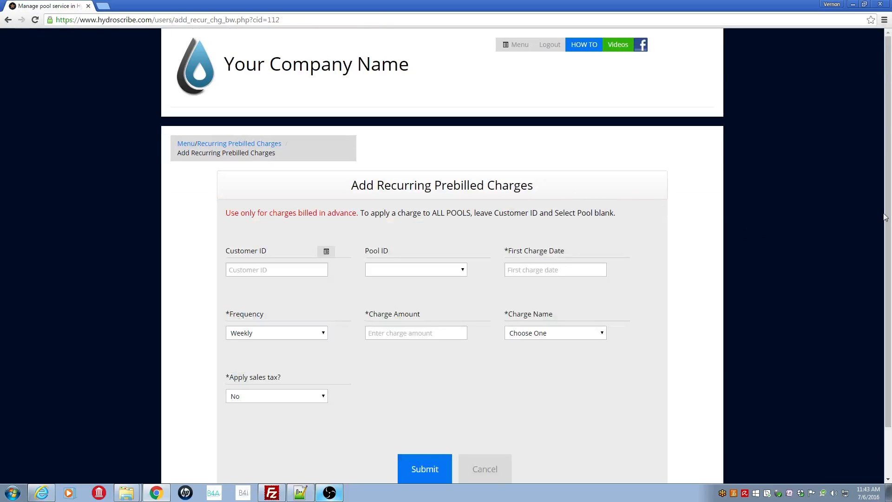
left_click_drag(888, 211, 891, 303)
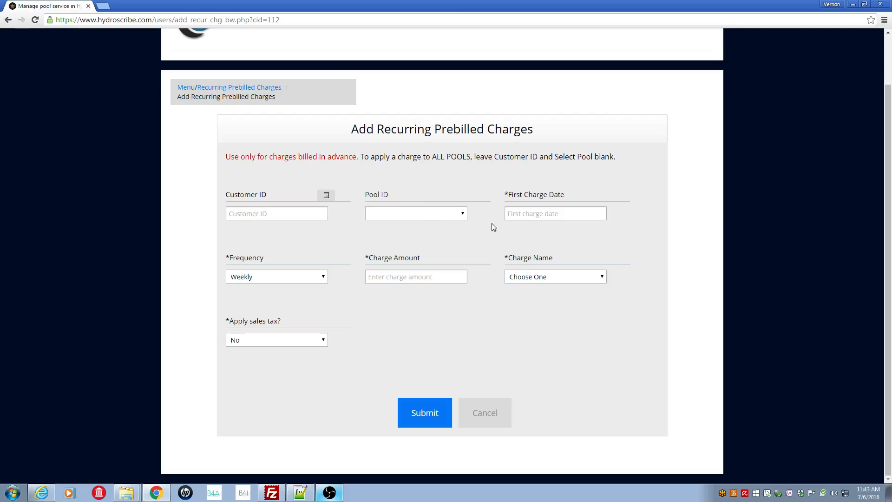
left_click(326, 198)
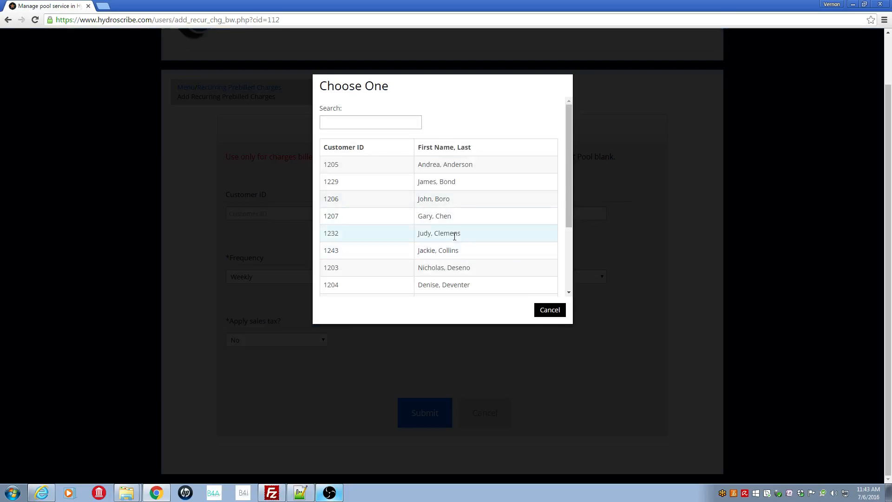
left_click(449, 250)
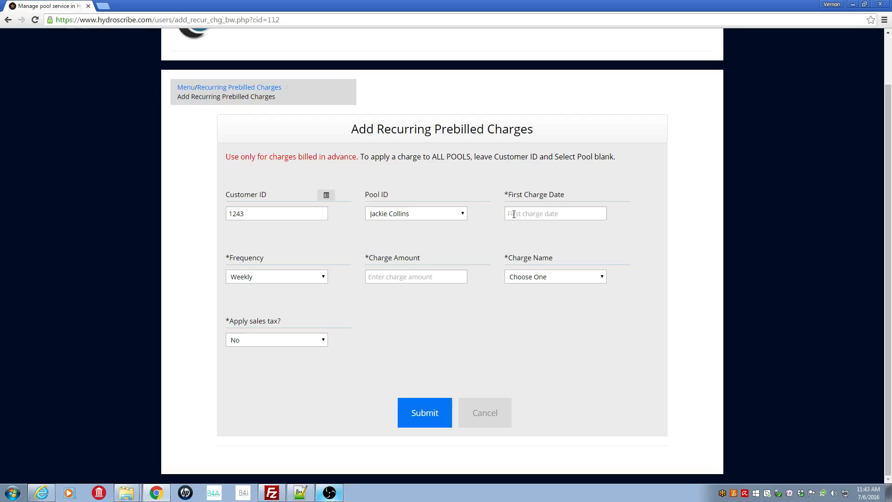
- Set the First Charge Date to 08/03/2016
left_click(514, 214)
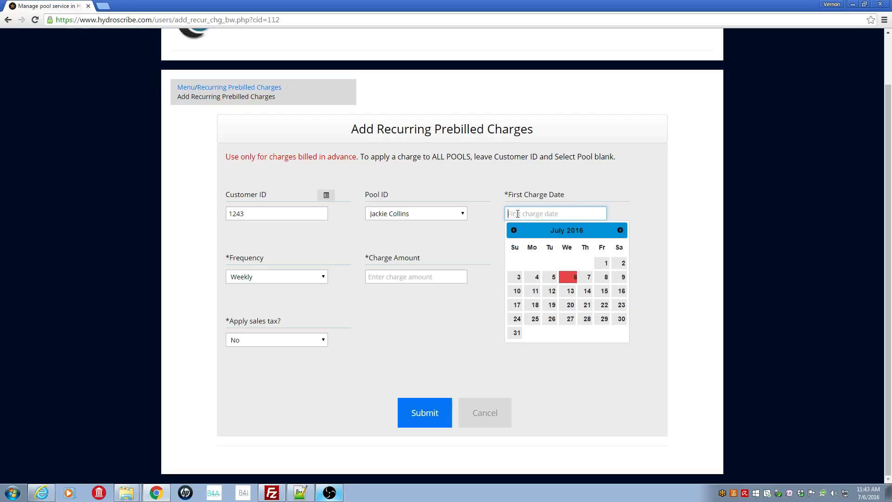
left_click(621, 231)
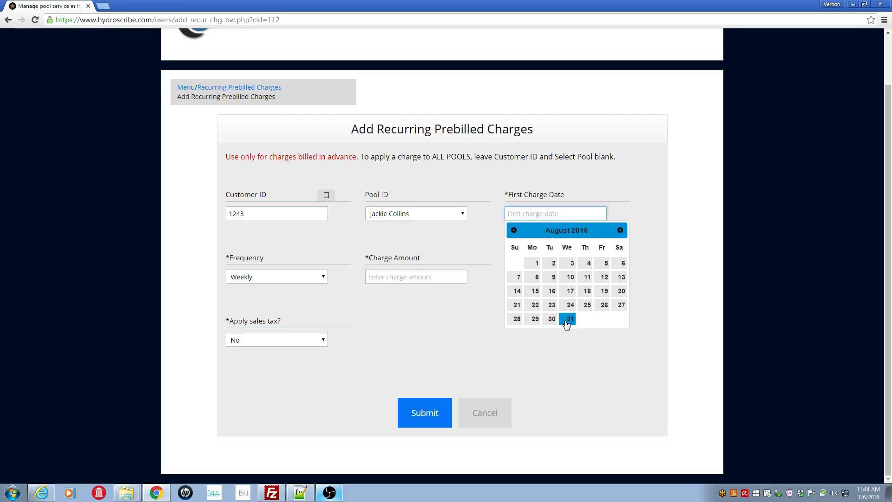
left_click(568, 265)
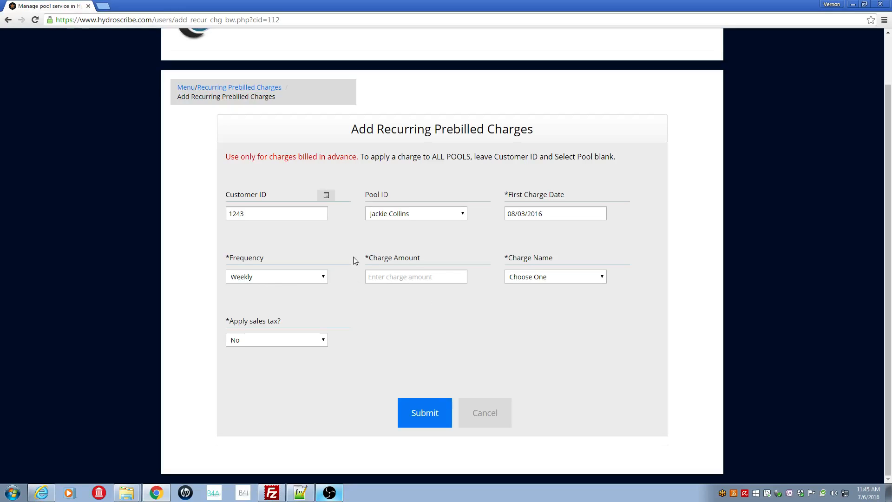
- Keep the frequency Weekly and enter a charge amount of 43.00
left_click(326, 278)
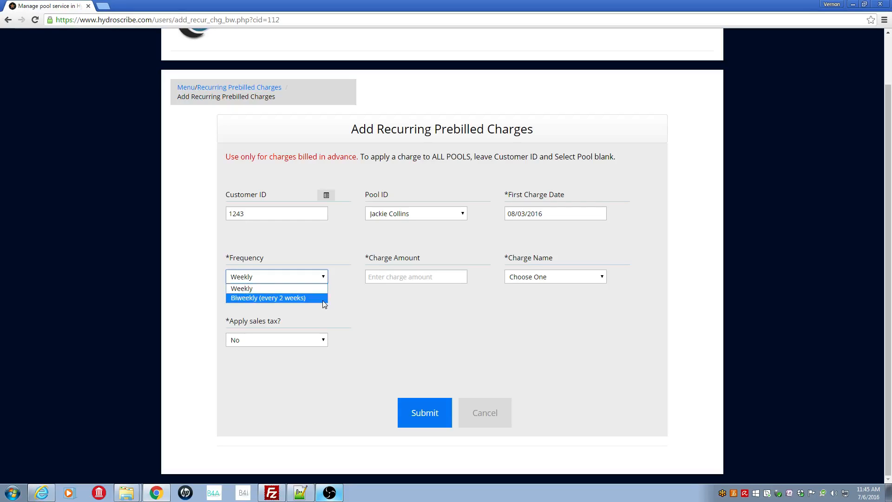
left_click(347, 275)
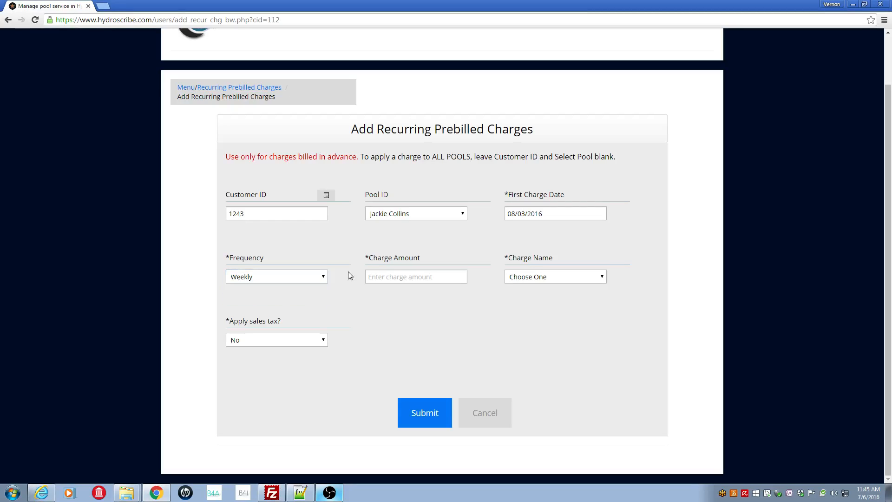
left_click(386, 279)
type("43.00")
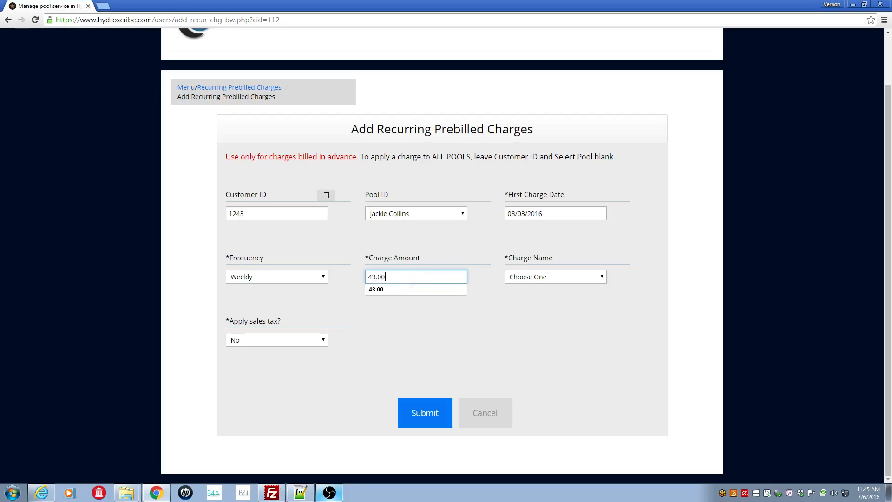
left_click(526, 300)
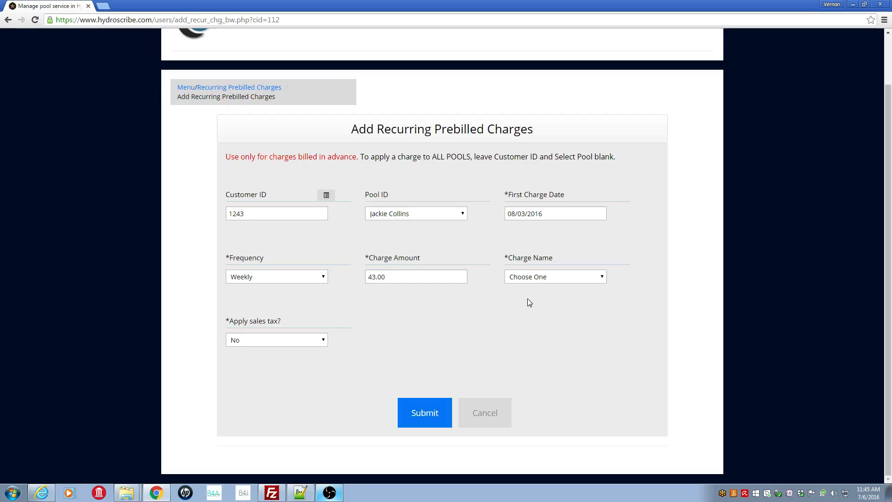
- Choose Full Chem Treatment as the charge name, submit the charge, and return to the recurring charges list
left_click(603, 280)
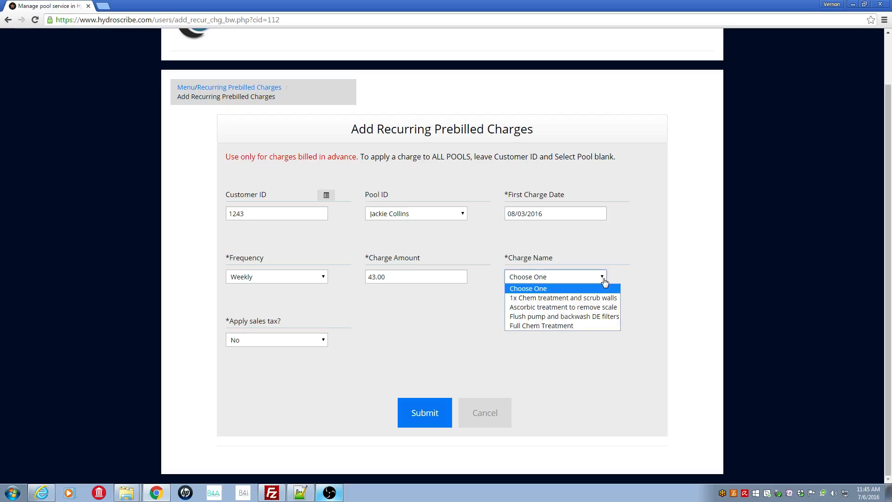
left_click(578, 325)
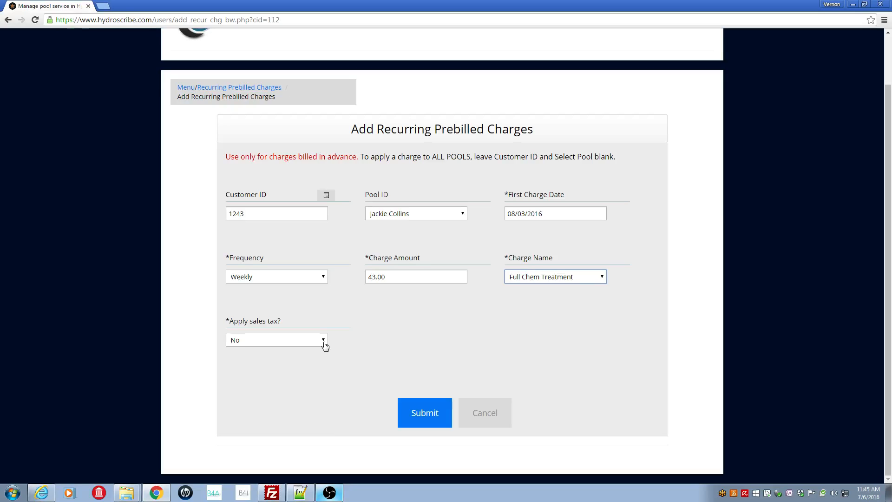
left_click(425, 415)
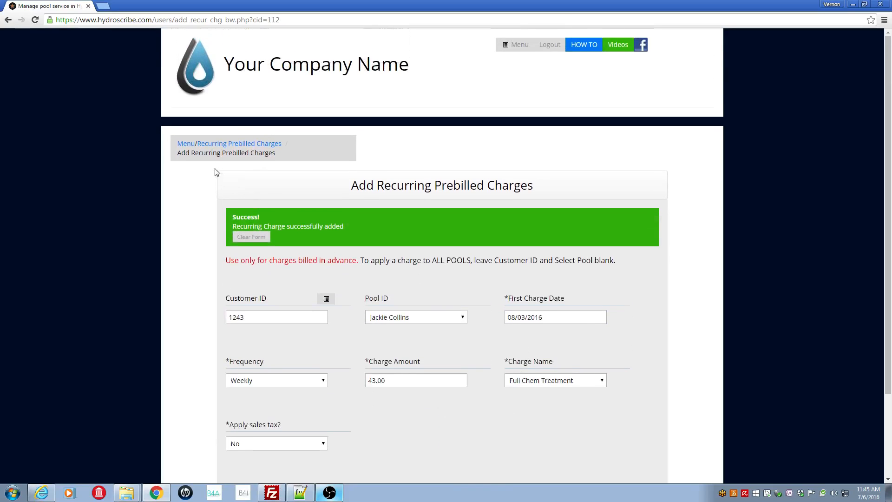
left_click(209, 144)
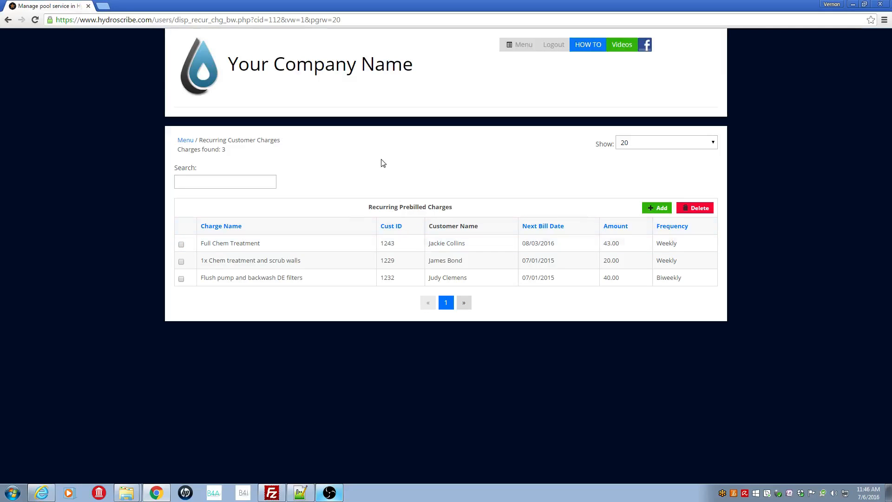
- Reopen the customer's profile and examine its Customer Charges section
left_click(186, 142)
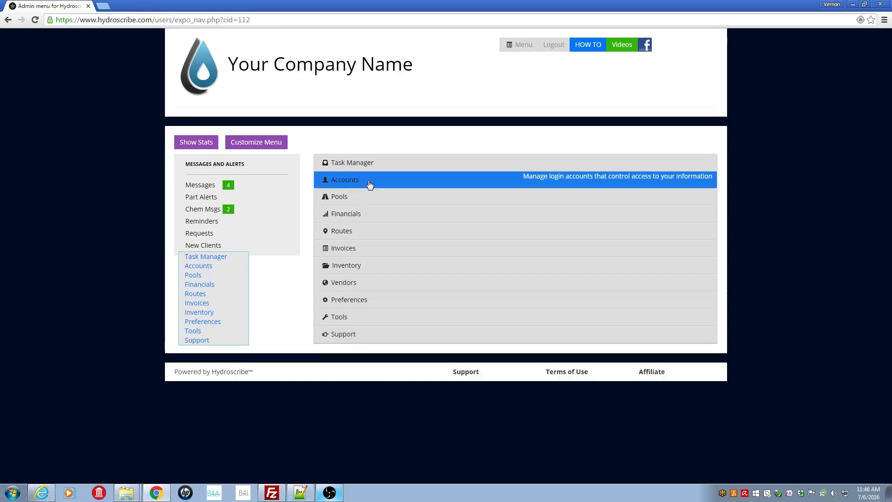
left_click(370, 183)
left_click(421, 211)
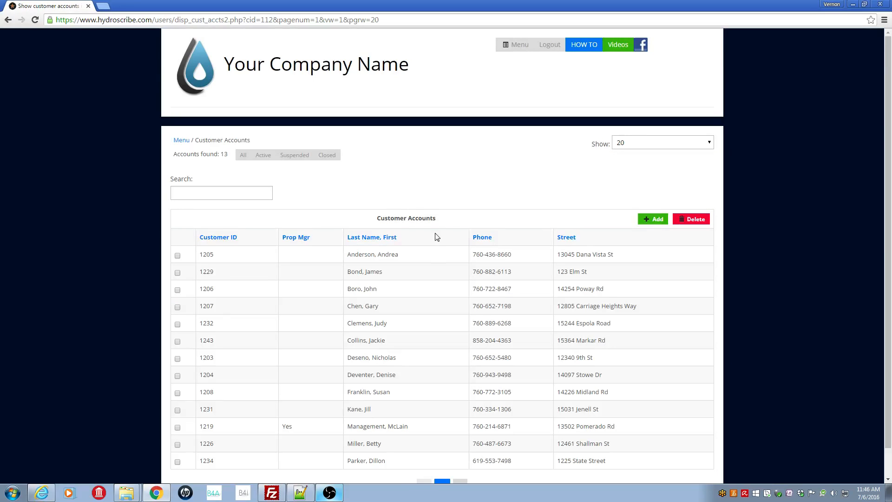
left_click(392, 343)
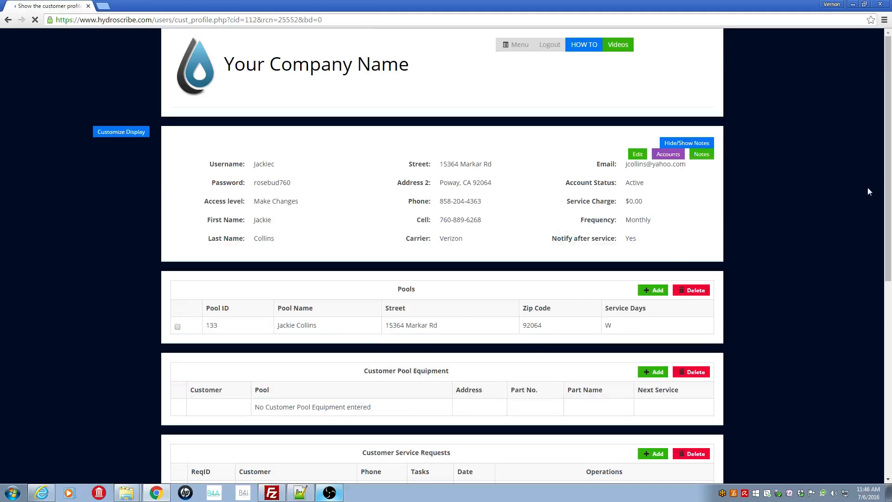
left_click_drag(887, 111, 882, 412)
left_click_drag(290, 219, 191, 219)
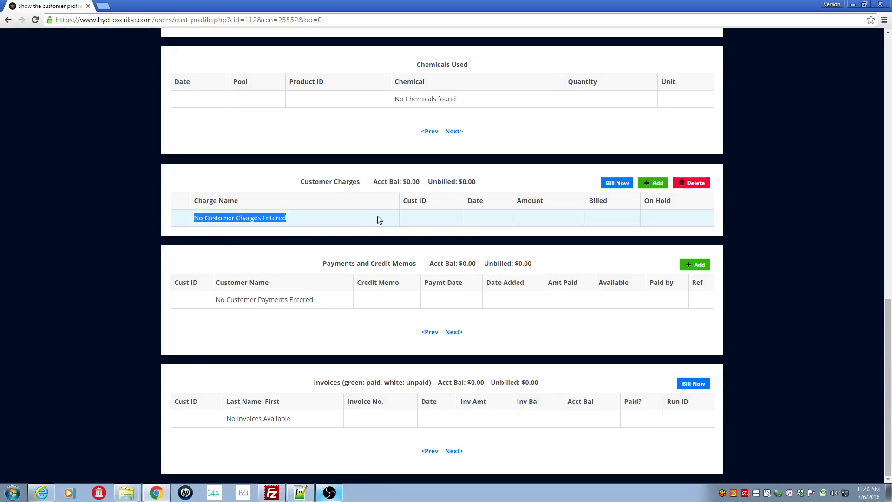